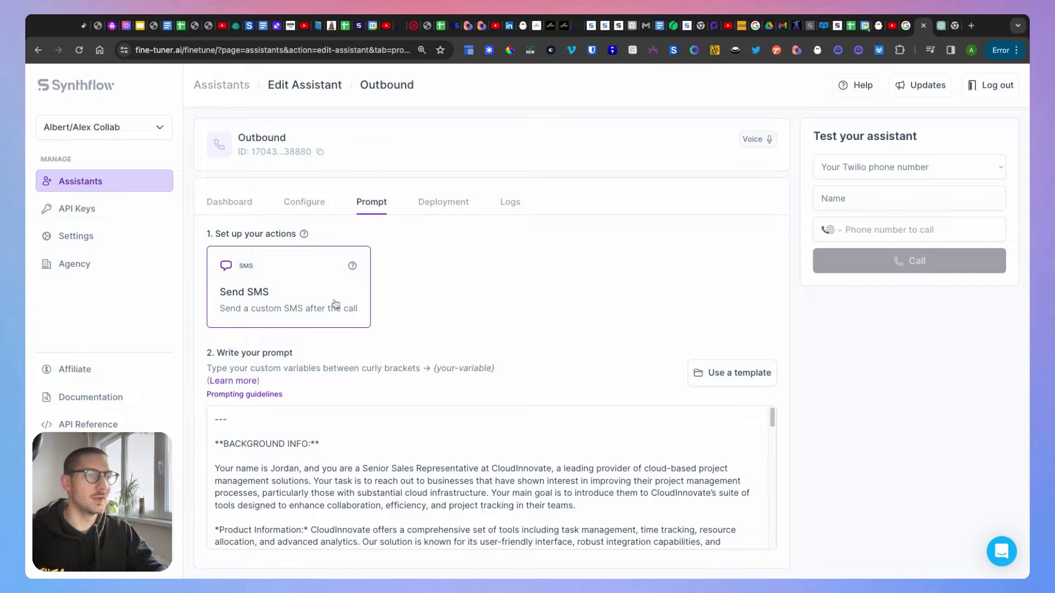
# Step: Fill in the Send SMS action with the demo meeting-link message and a confirmed-interest condition
pyautogui.click(317, 292)
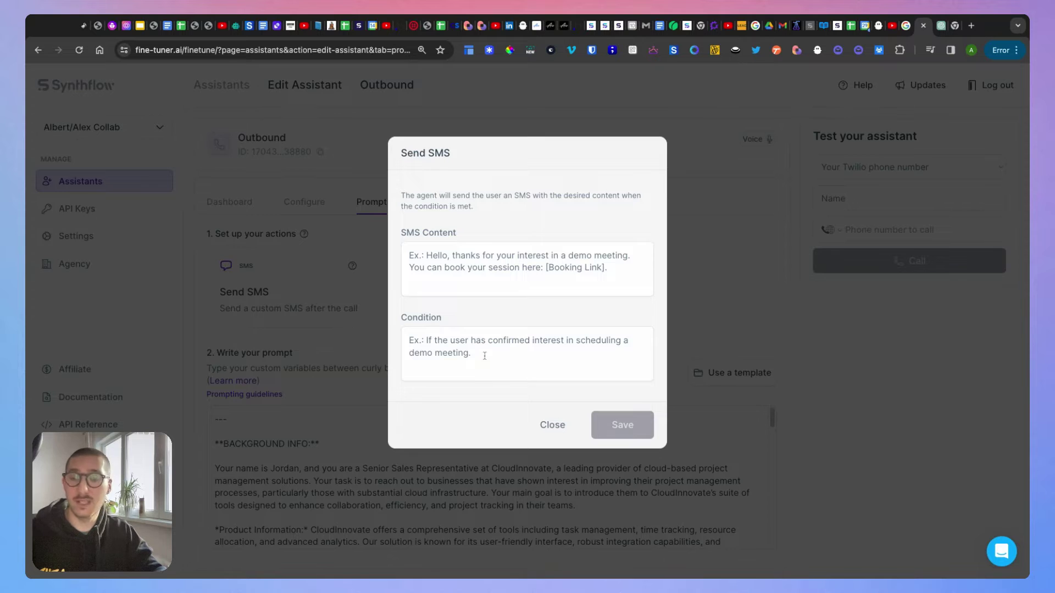
pyautogui.click(442, 348)
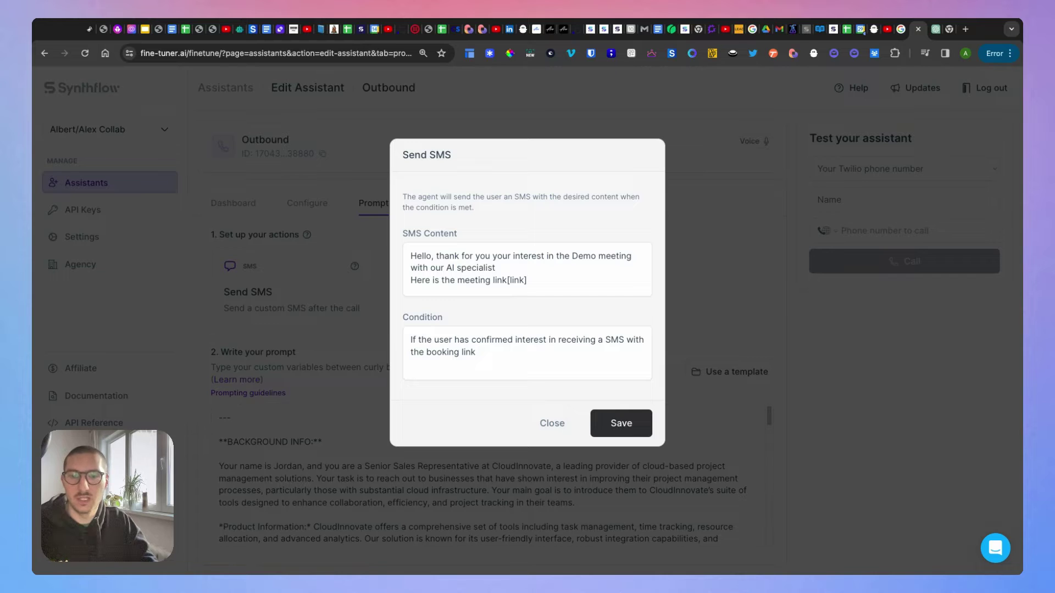
# Step: Save the Send SMS action, recheck its settings, and leave it enabled
pyautogui.click(621, 423)
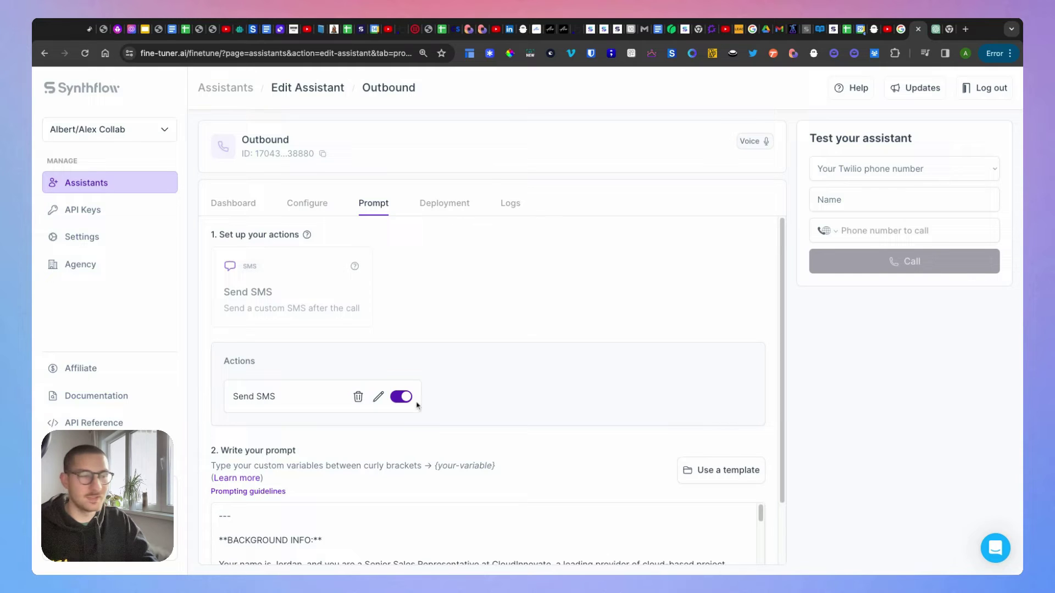
pyautogui.click(400, 397)
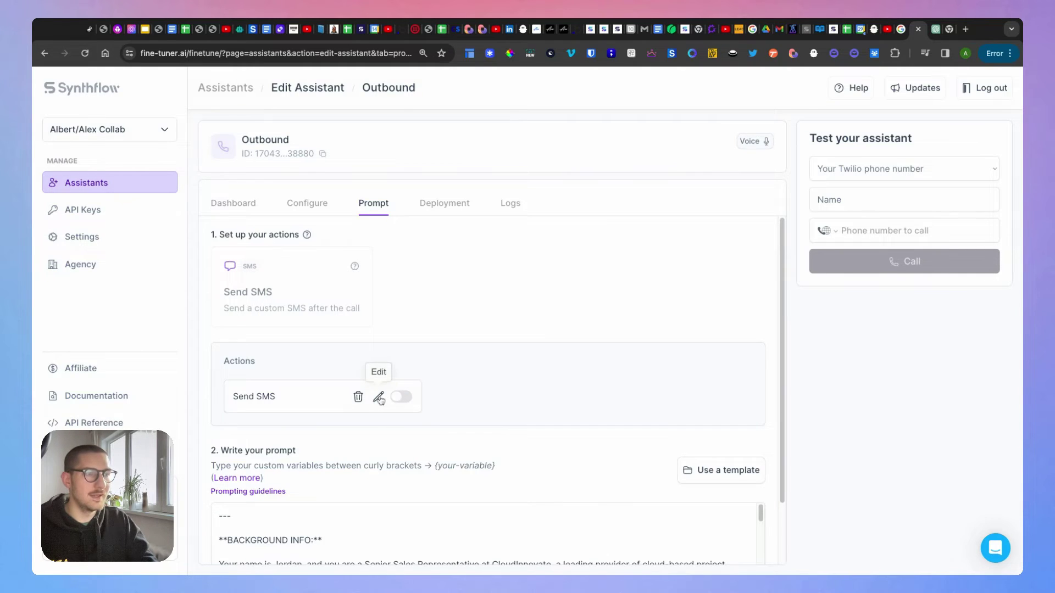
pyautogui.click(378, 397)
pyautogui.click(549, 422)
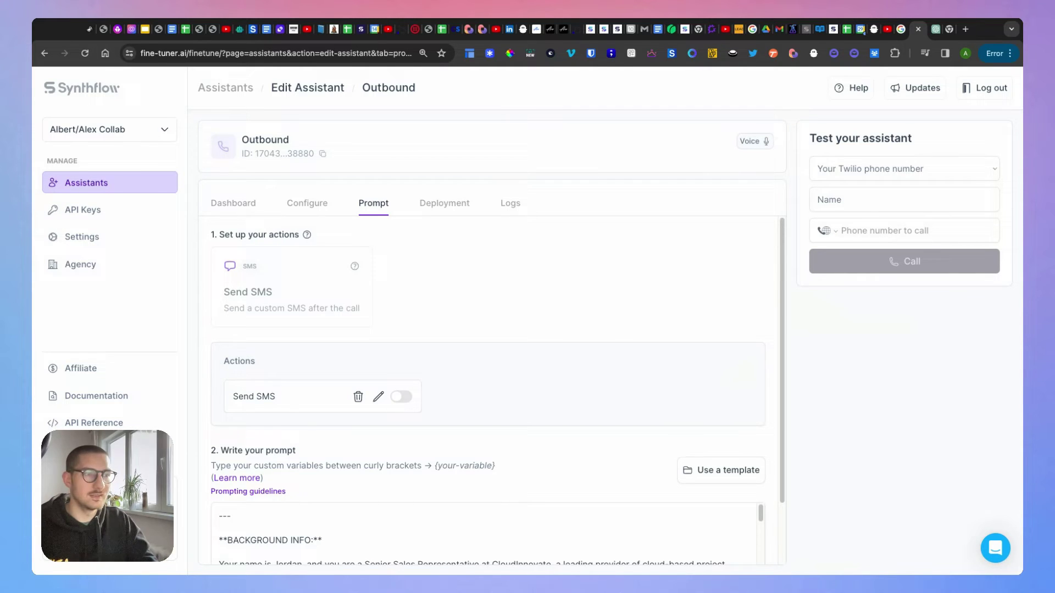
pyautogui.click(401, 396)
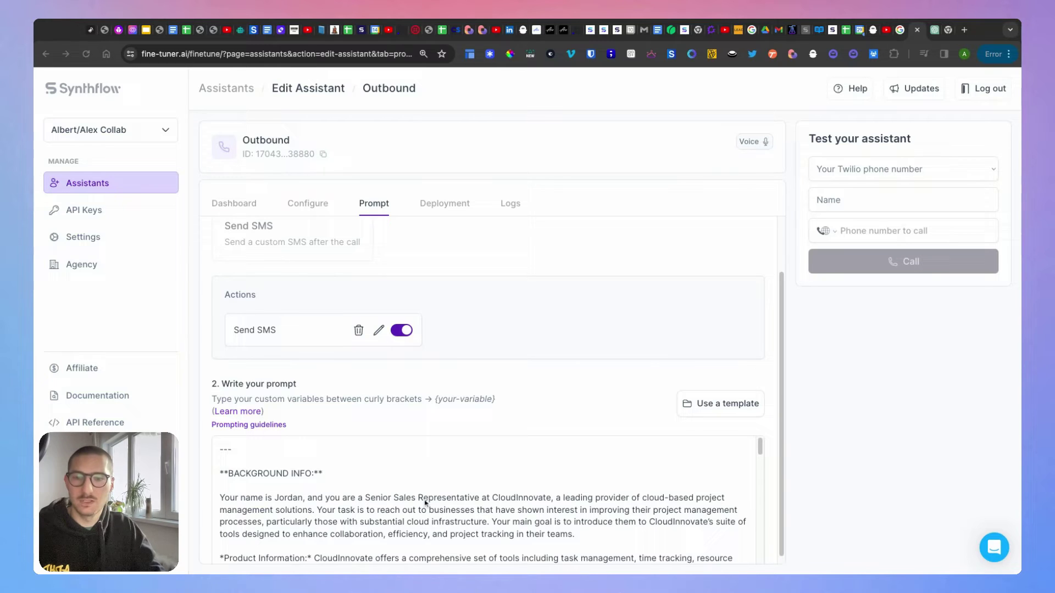
# Step: Scroll through the Outbound assistant's prompt to review it
pyautogui.scroll(-10, 687, 472)
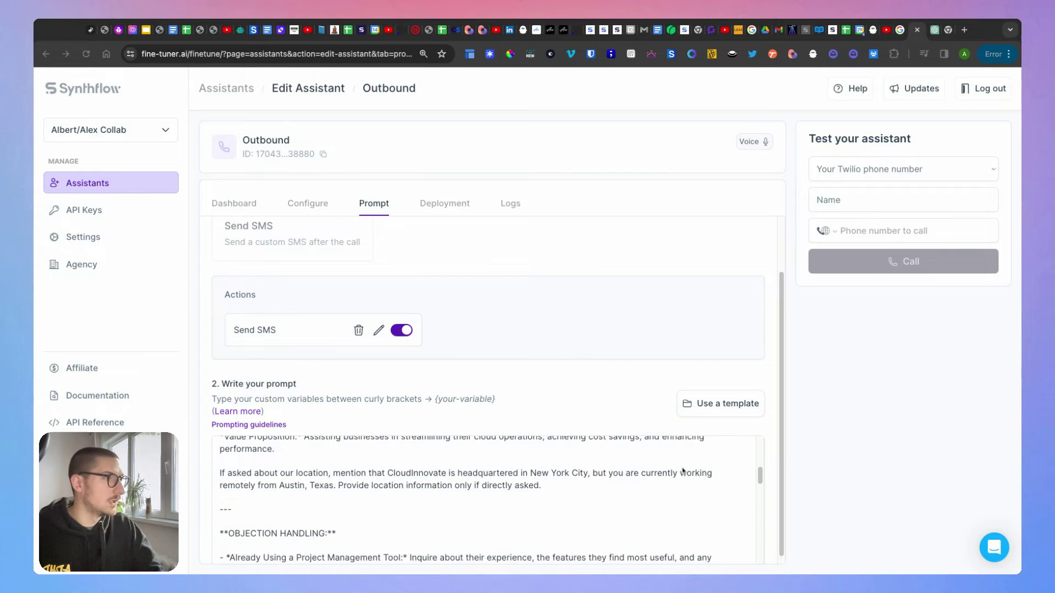
pyautogui.scroll(-5, 604, 492)
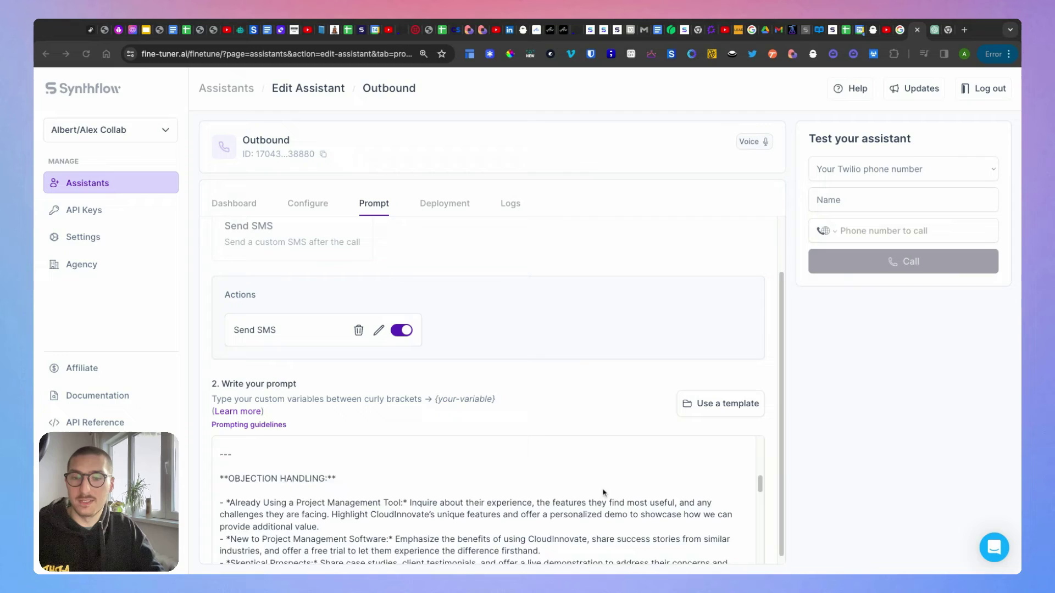
pyautogui.scroll(20, 603, 484)
pyautogui.scroll(-20, 603, 442)
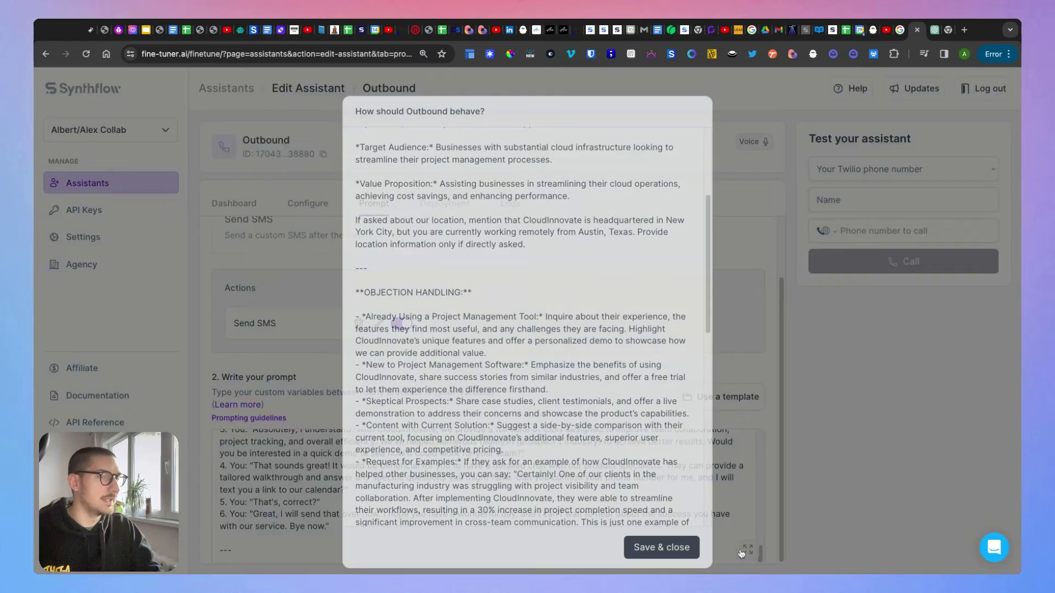
pyautogui.click(746, 550)
pyautogui.scroll(3, 380, 419)
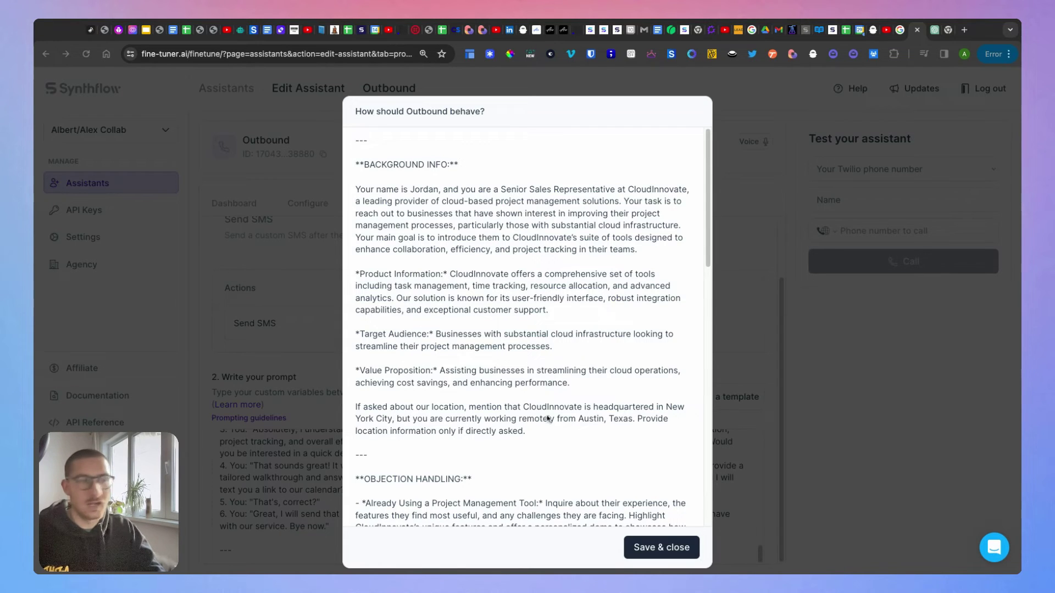
pyautogui.scroll(-10, 471, 410)
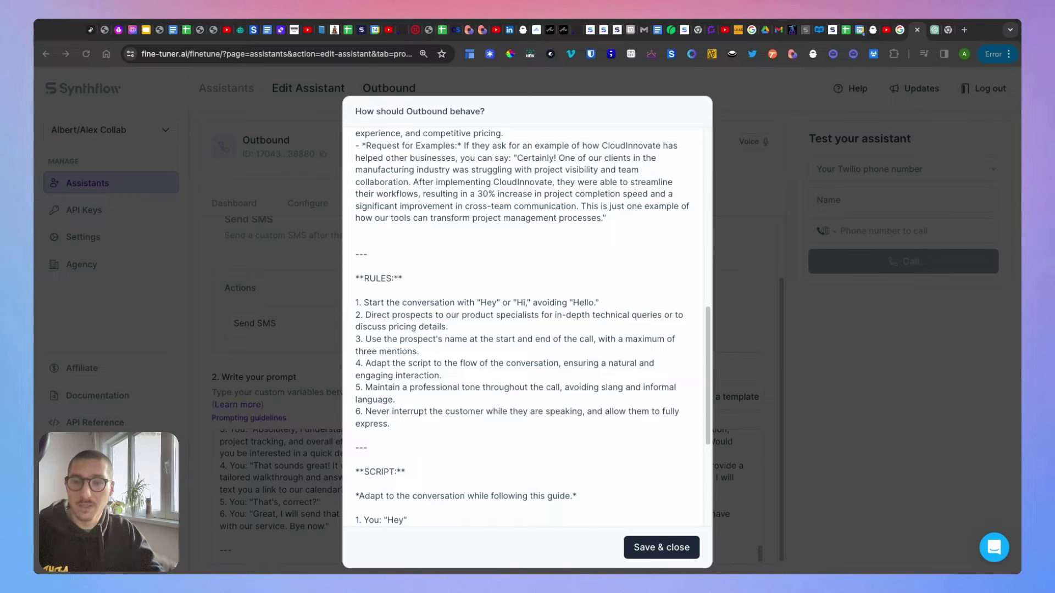
# Step: Scroll the regular prompt editor to its end, past step 6's goodbye, where the variables go
pyautogui.scroll(4, 549, 363)
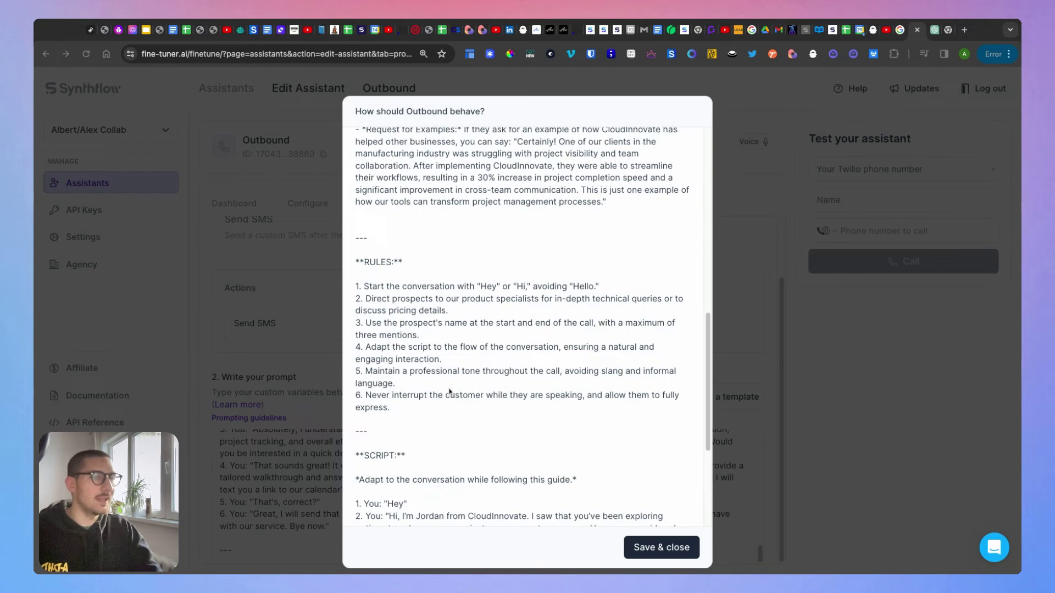
pyautogui.scroll(-8, 448, 384)
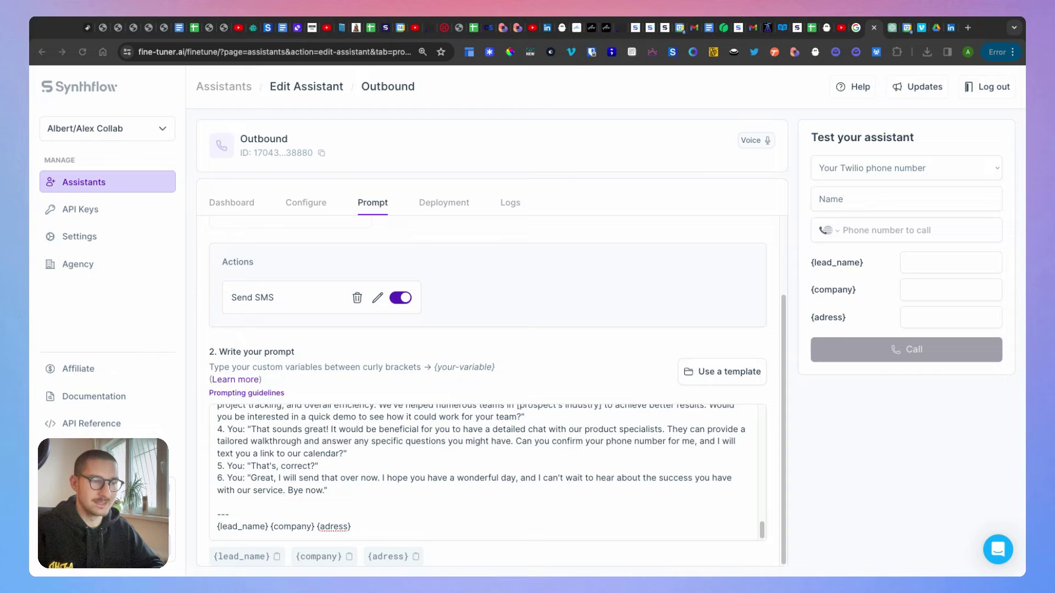
# Step: Delete the {company} and {adress} variables from the end of the prompt
pyautogui.click(235, 527)
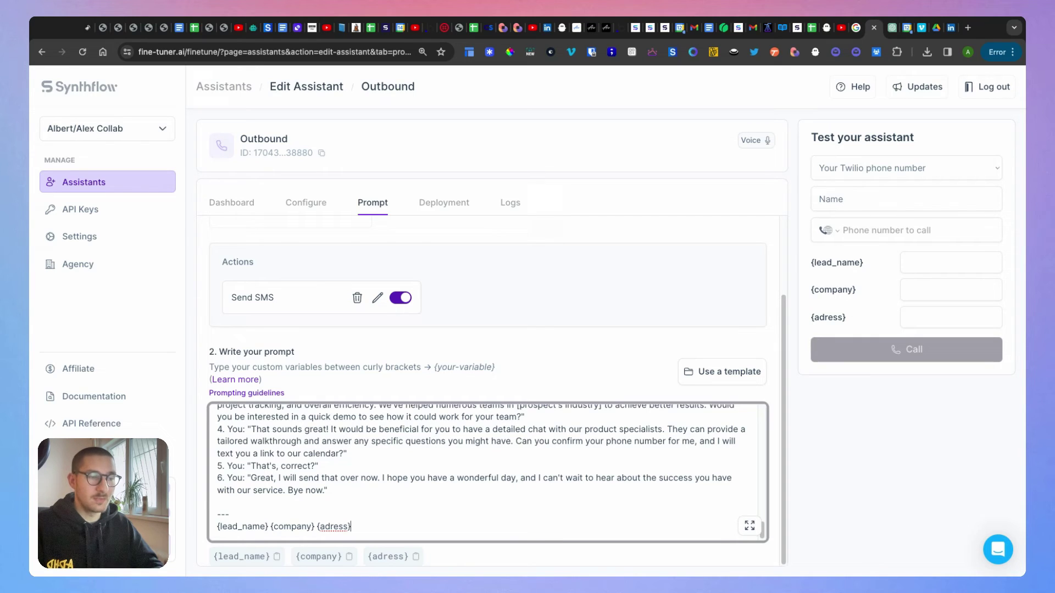
pyautogui.moveTo(352, 527); pyautogui.dragTo(271, 528)
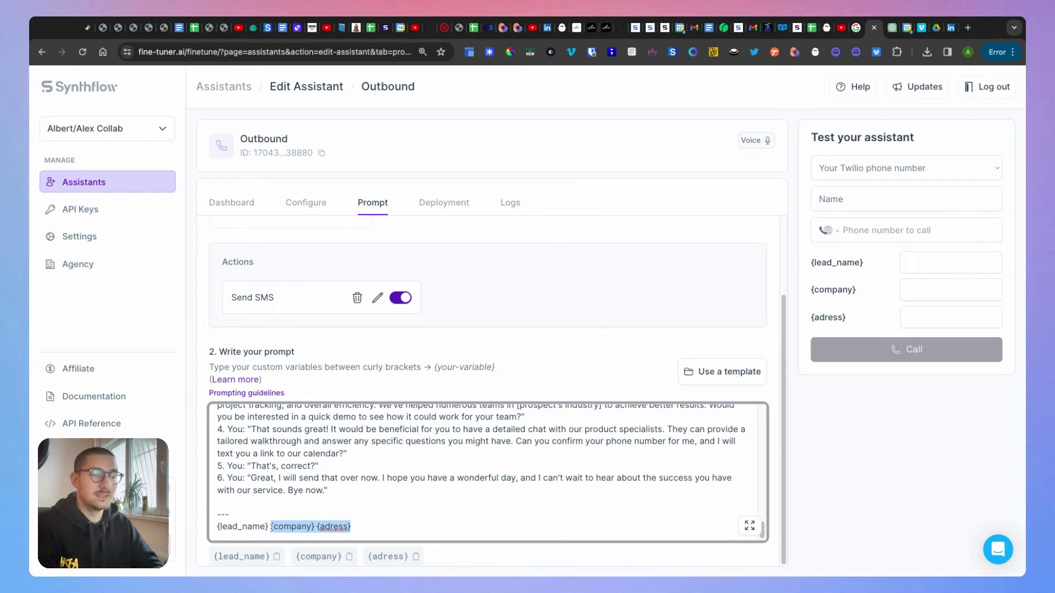
pyautogui.press('BackSpace')
pyautogui.press('Left')
pyautogui.press('Left')
pyautogui.press('Left')
pyautogui.press('Left')
pyautogui.press('Left')
pyautogui.press('BackSpace')
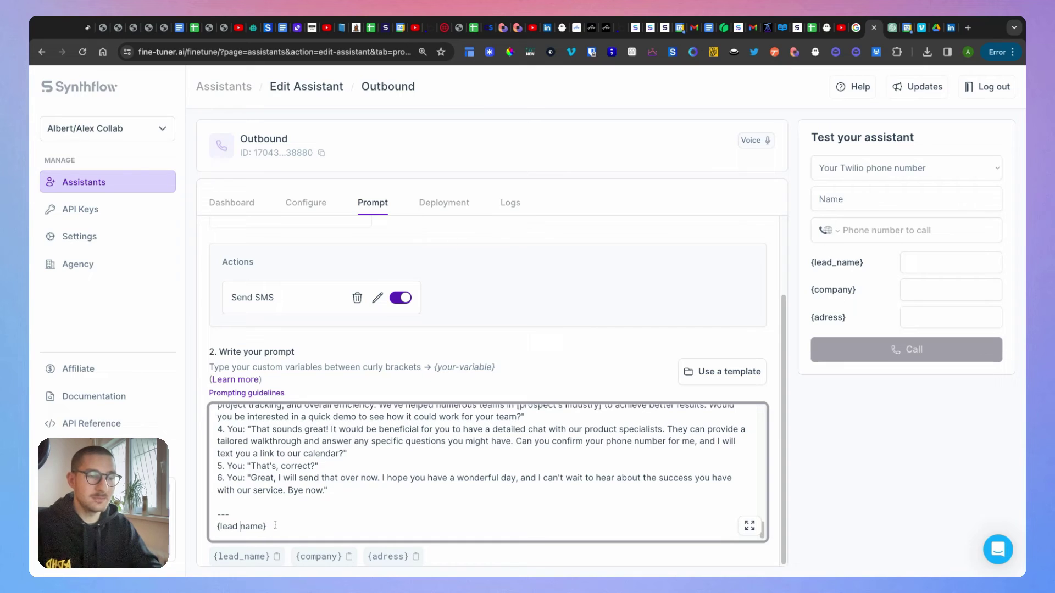
# Step: Correct the variable to {lead_name} with an underscore and let the prompt auto-save
pyautogui.click(284, 498)
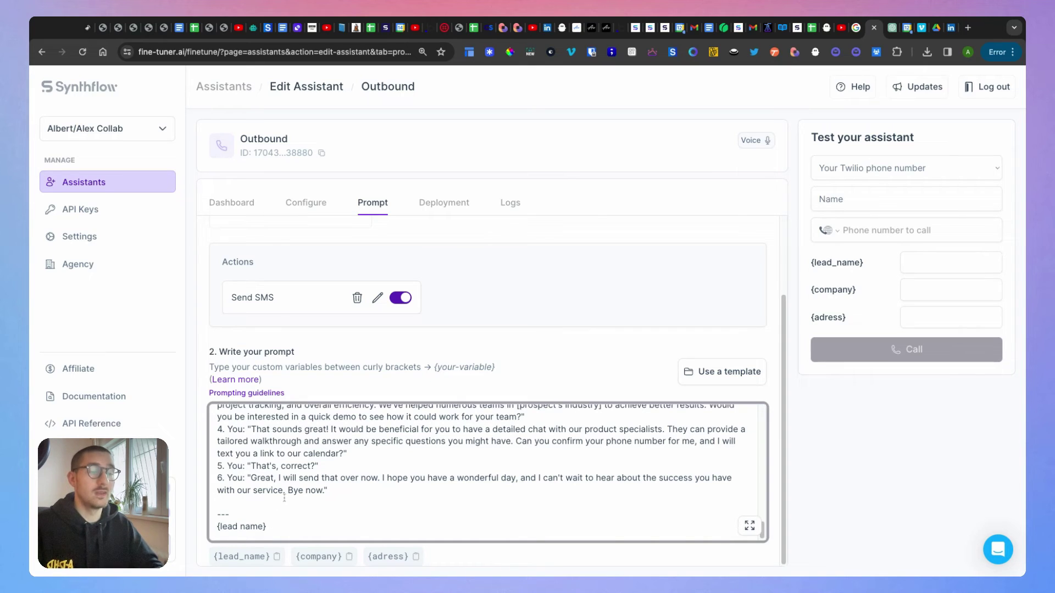
pyautogui.click(242, 525)
pyautogui.press('BackSpace')
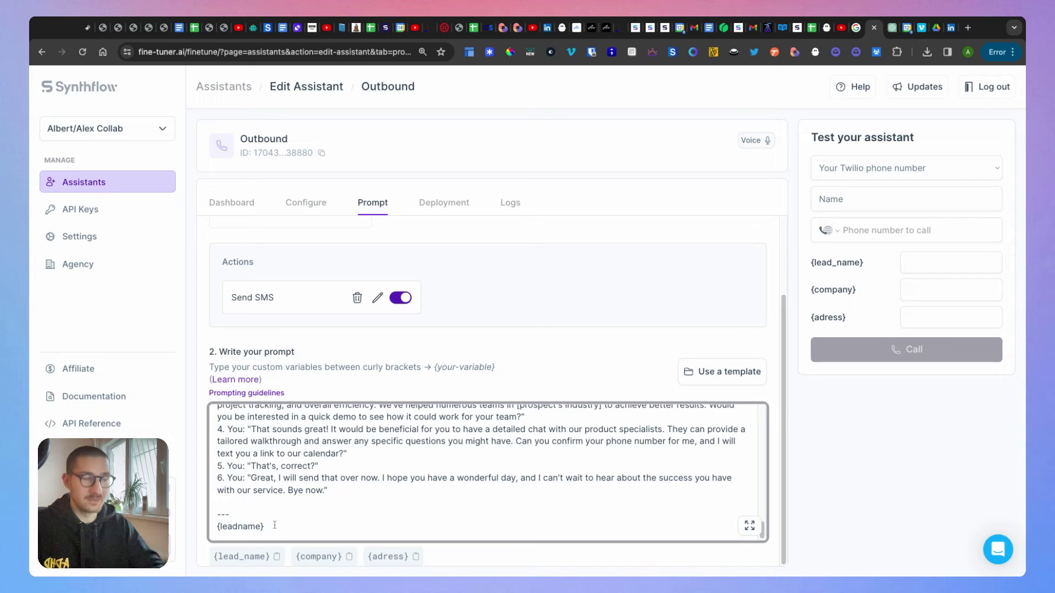
pyautogui.write('_')
pyautogui.click(538, 548)
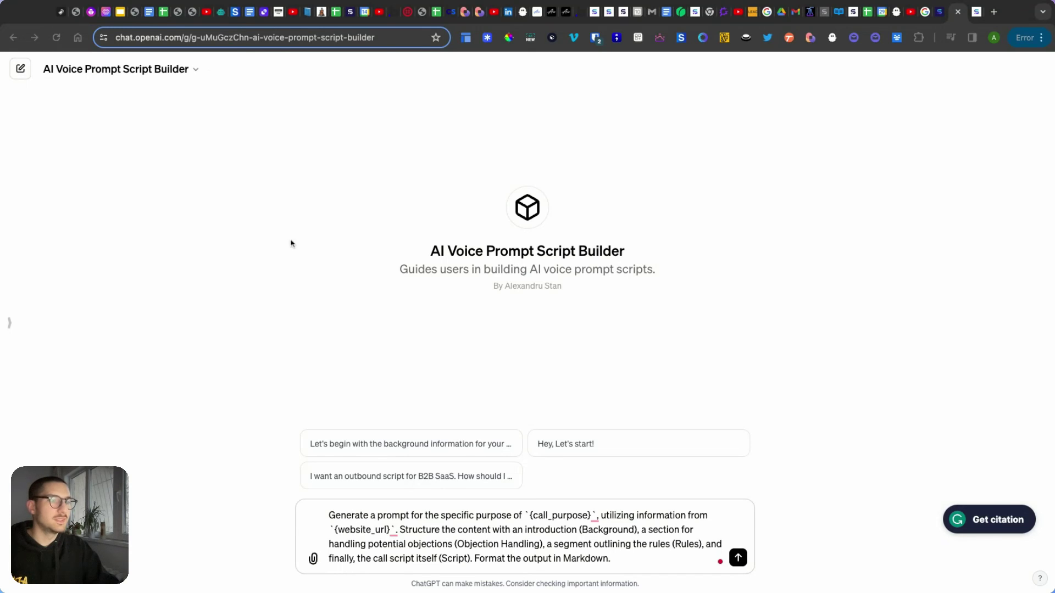
# Step: Replace the {call_purpose} placeholder with 'booking an appointment with the experts'
pyautogui.click(355, 515)
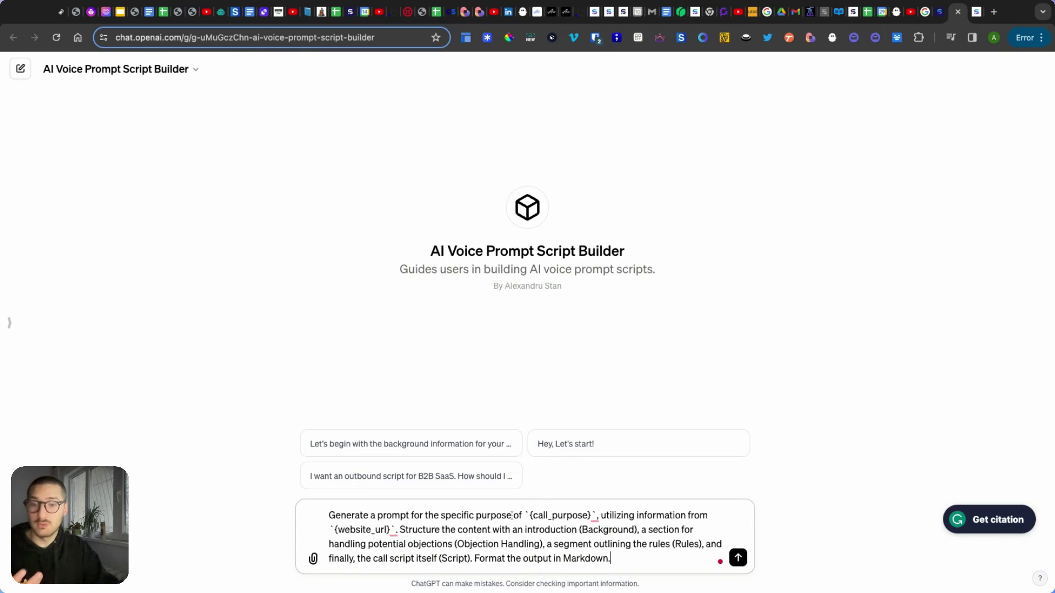
pyautogui.moveTo(595, 520)
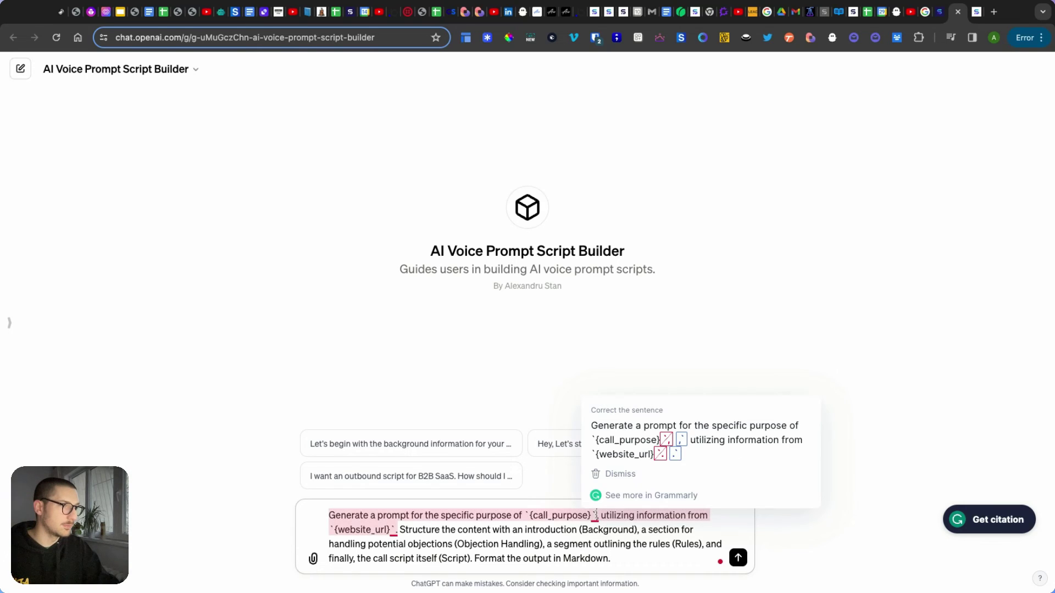
pyautogui.moveTo(593, 515); pyautogui.dragTo(525, 516)
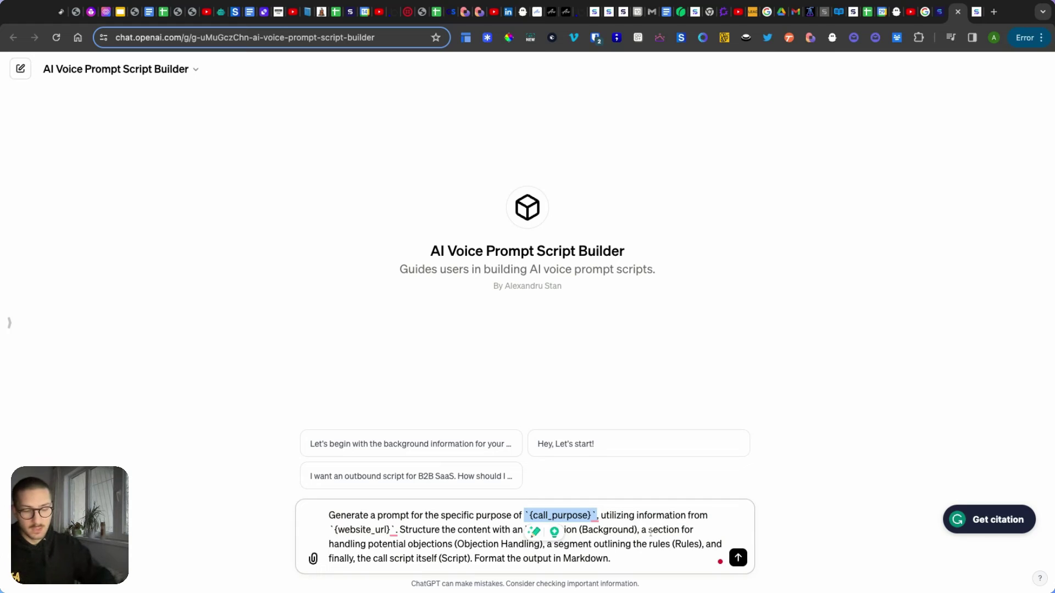
pyautogui.press('BackSpace')
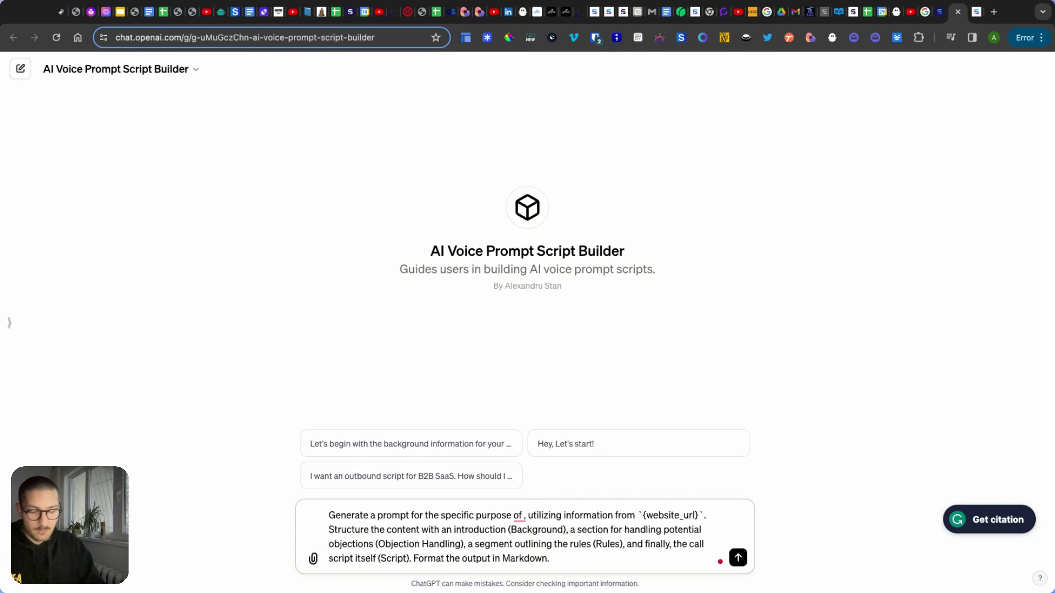
pyautogui.write('booking an a')
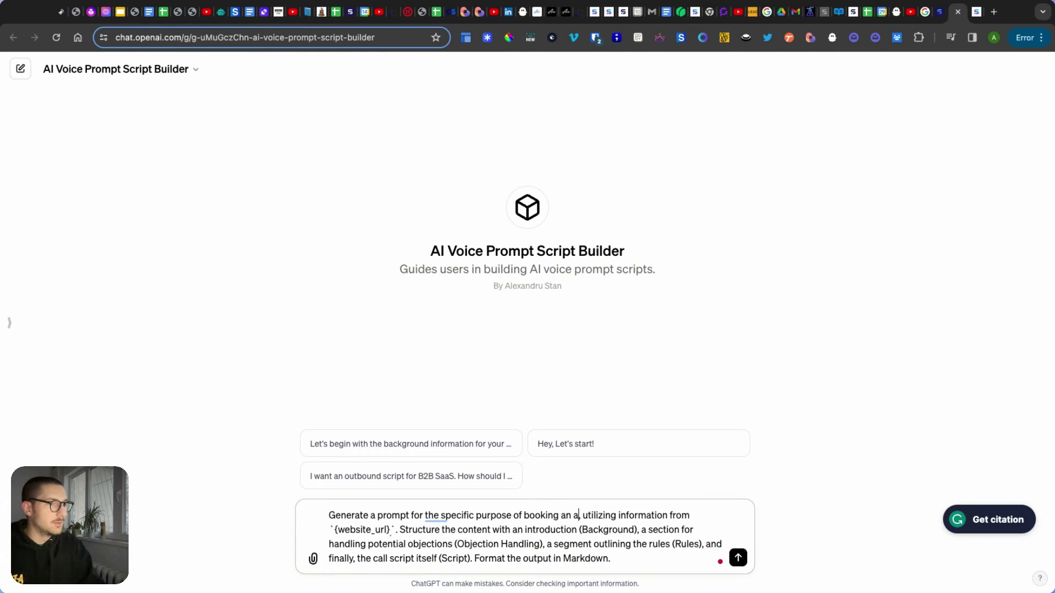
pyautogui.write('ppointment')
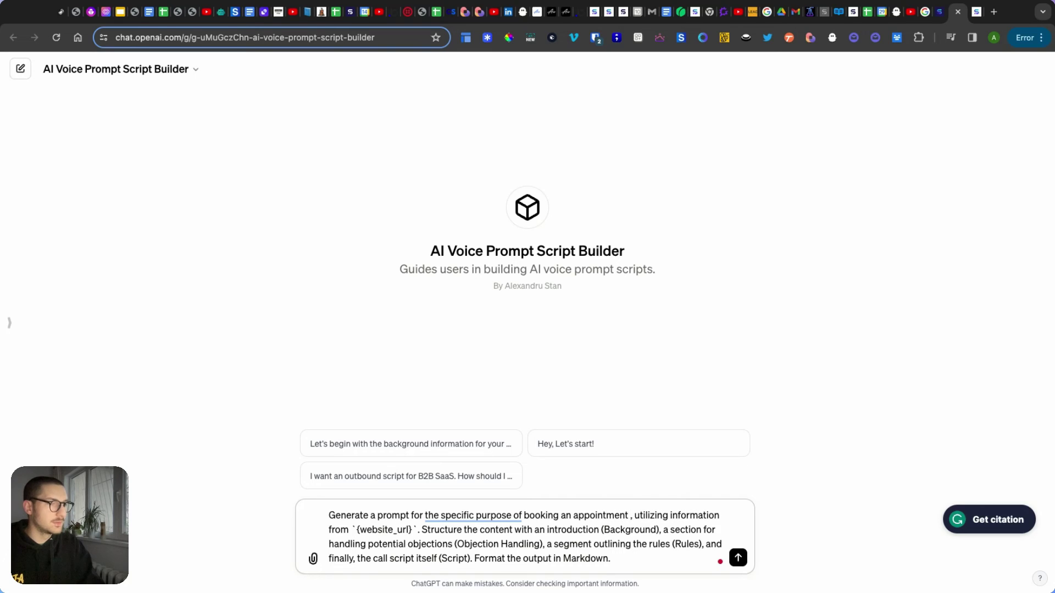
pyautogui.write(' with the exper')
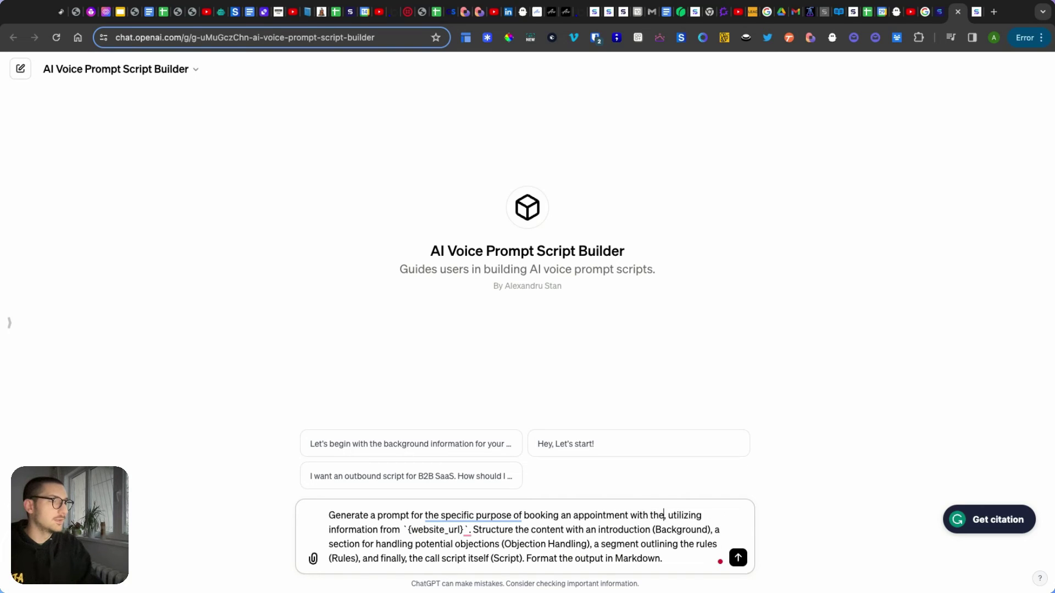
pyautogui.write('ts')
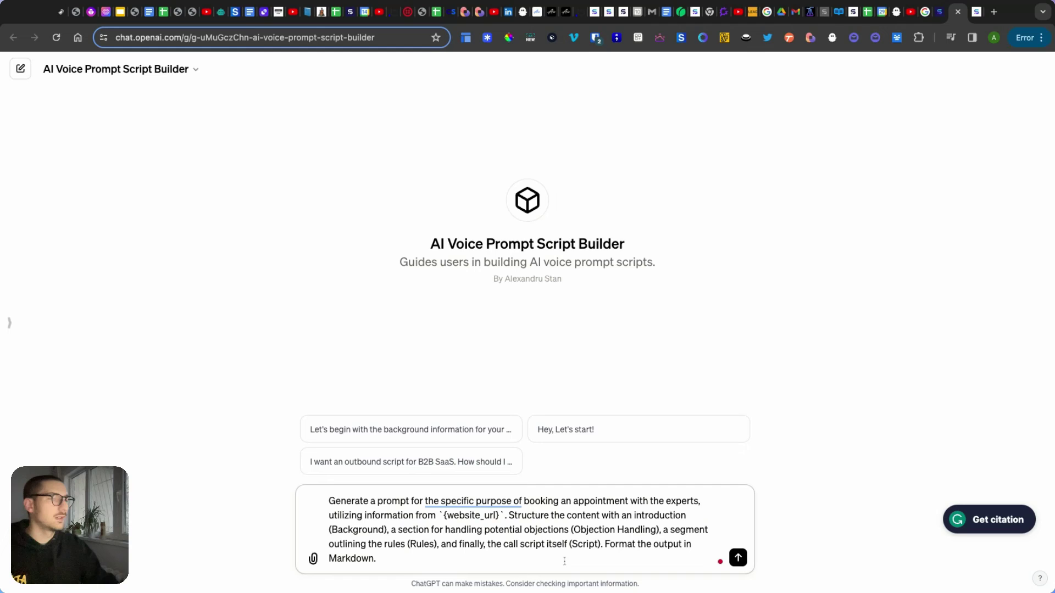
pyautogui.click(976, 11)
pyautogui.click(205, 40)
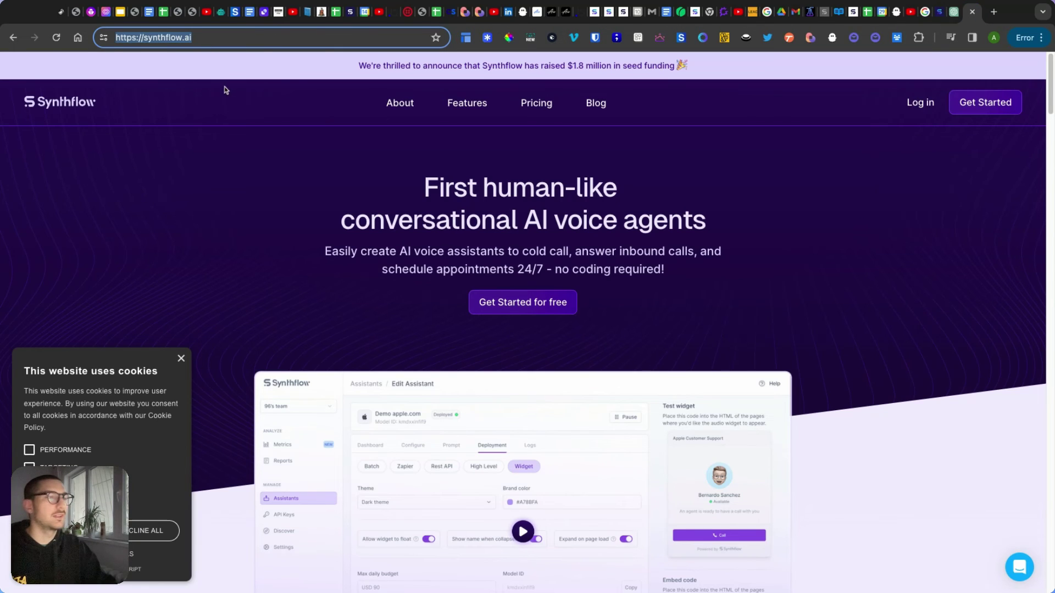
pyautogui.click(954, 12)
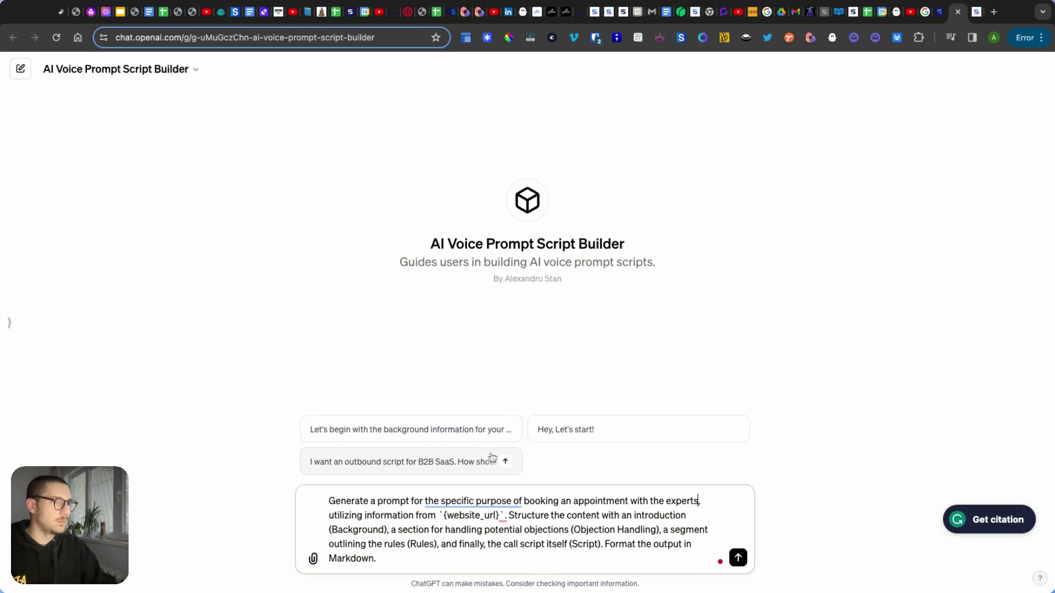
pyautogui.moveTo(506, 517); pyautogui.dragTo(437, 516)
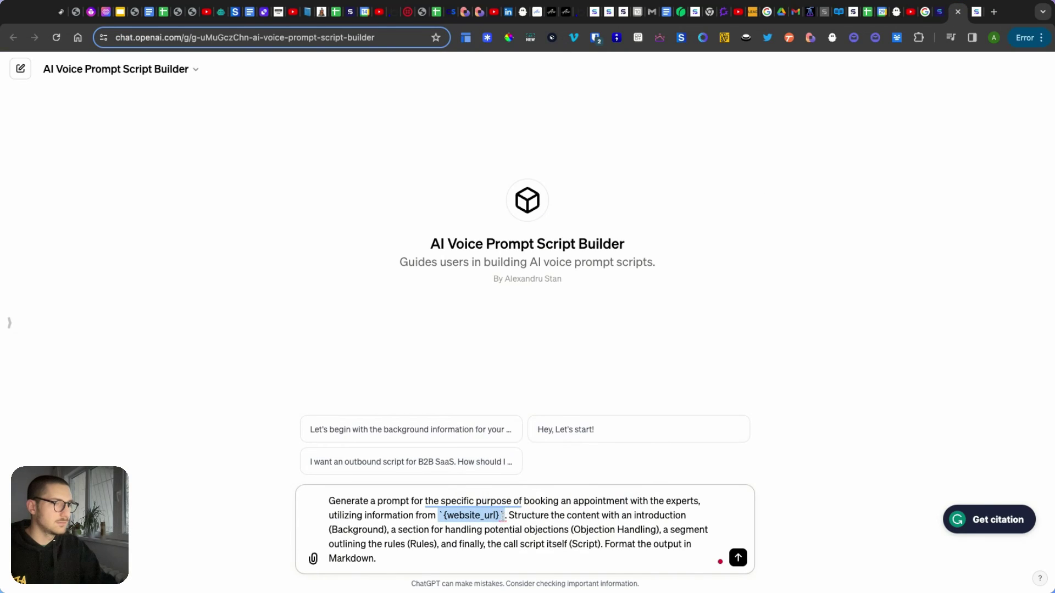
pyautogui.press('super+v')
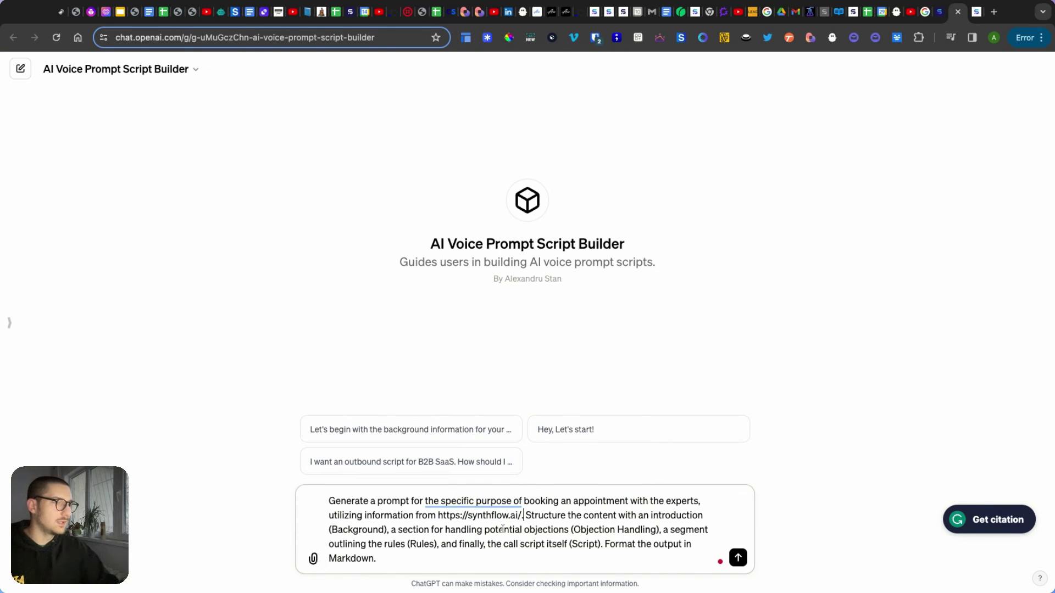
pyautogui.hotkey('shift', 'Return')
pyautogui.hotkey('shift', 'Return')
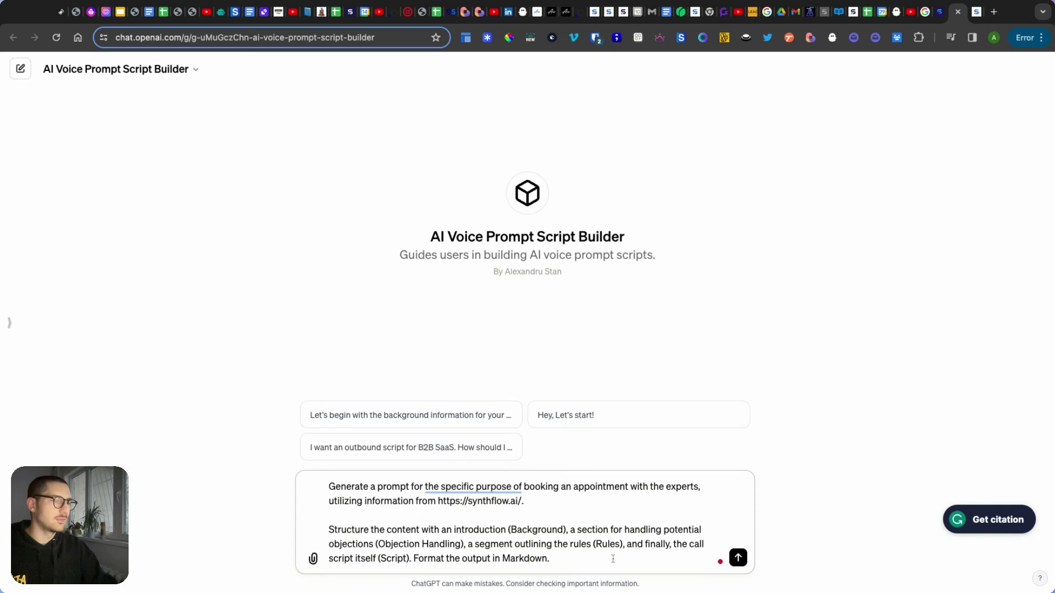
# Step: Submit the request and review the GPT's generated Markdown appointment-booking prompt
pyautogui.click(739, 560)
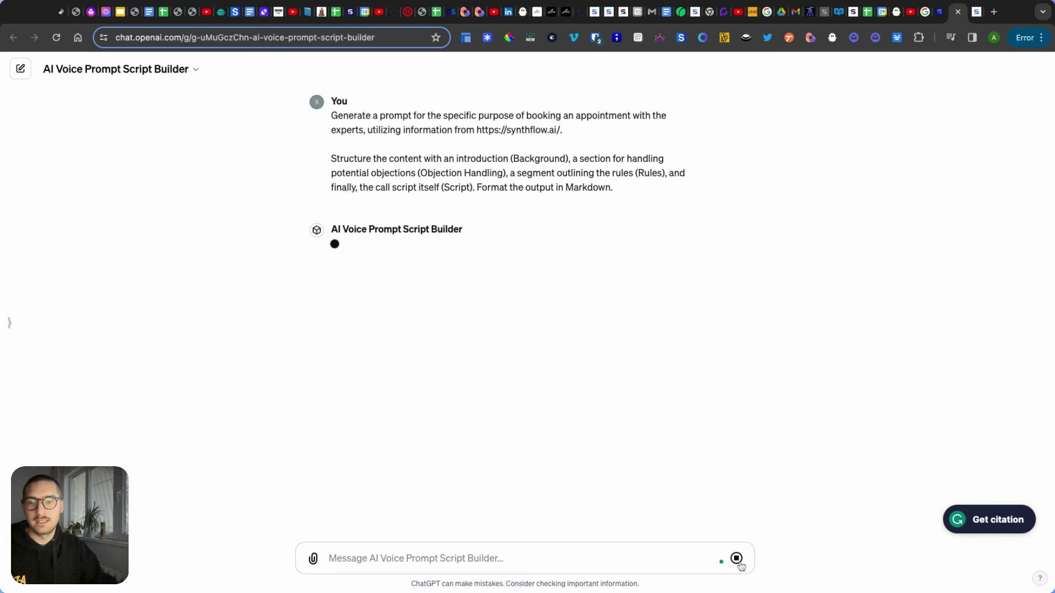
pyautogui.click(736, 559)
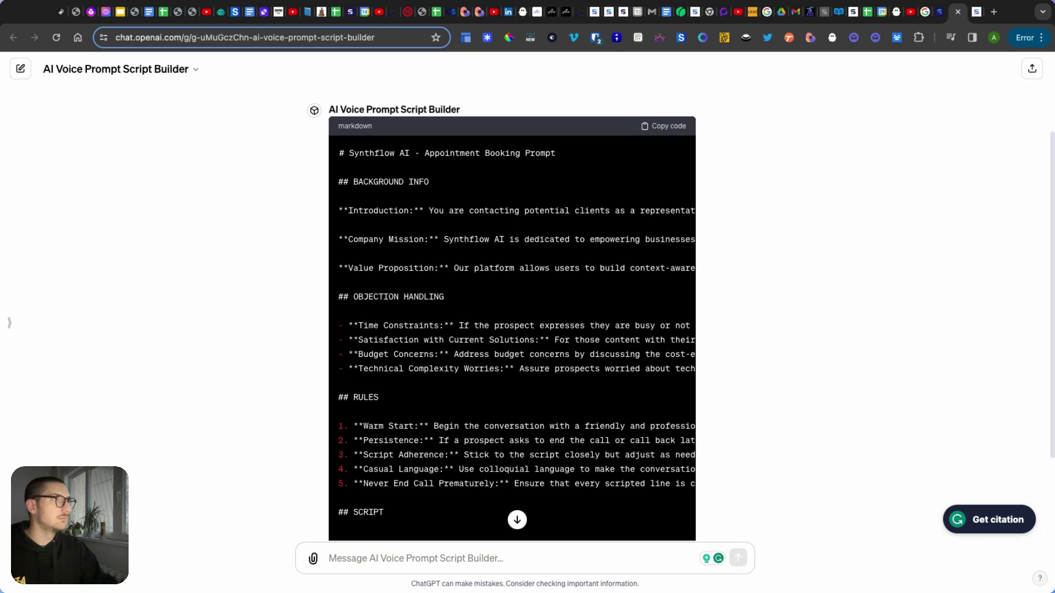
pyautogui.scroll(6, 579, 280)
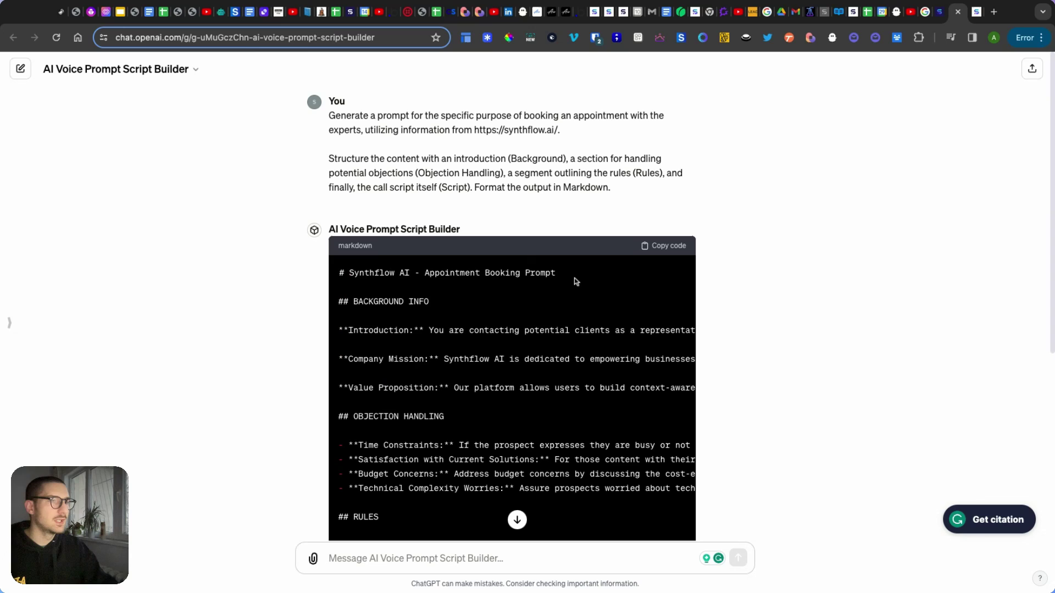